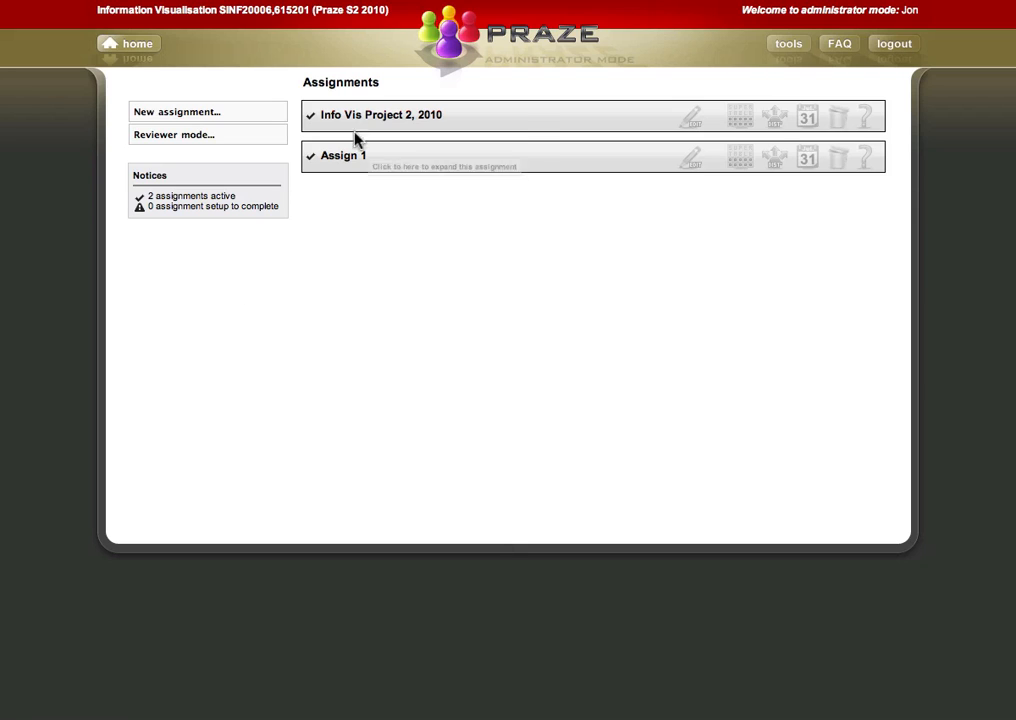
- Create a new assignment named "Design project" and save its name
{"action": "left_click", "coordinate": [202, 120]}
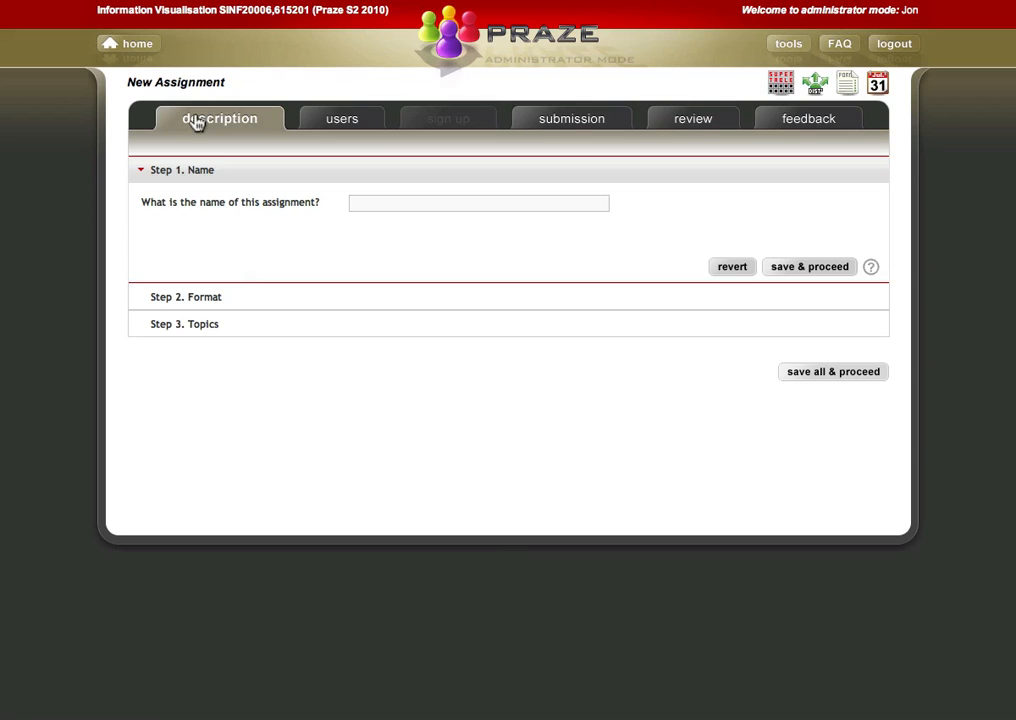
{"action": "left_click", "coordinate": [410, 205]}
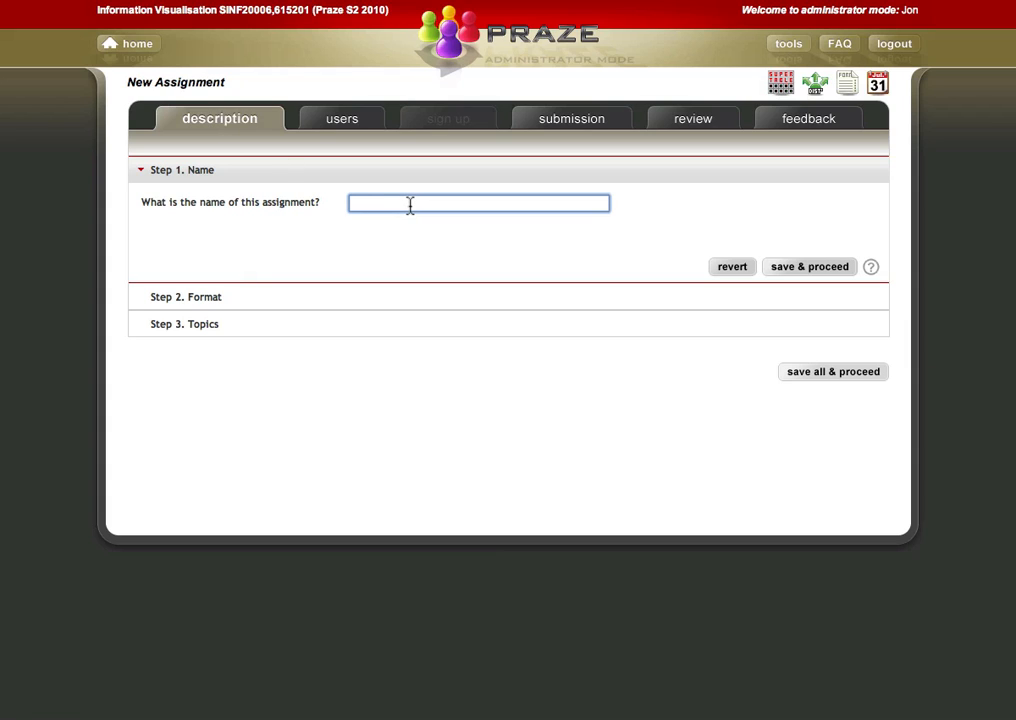
{"action": "type", "text": "Design project"}
{"action": "left_click", "coordinate": [806, 268]}
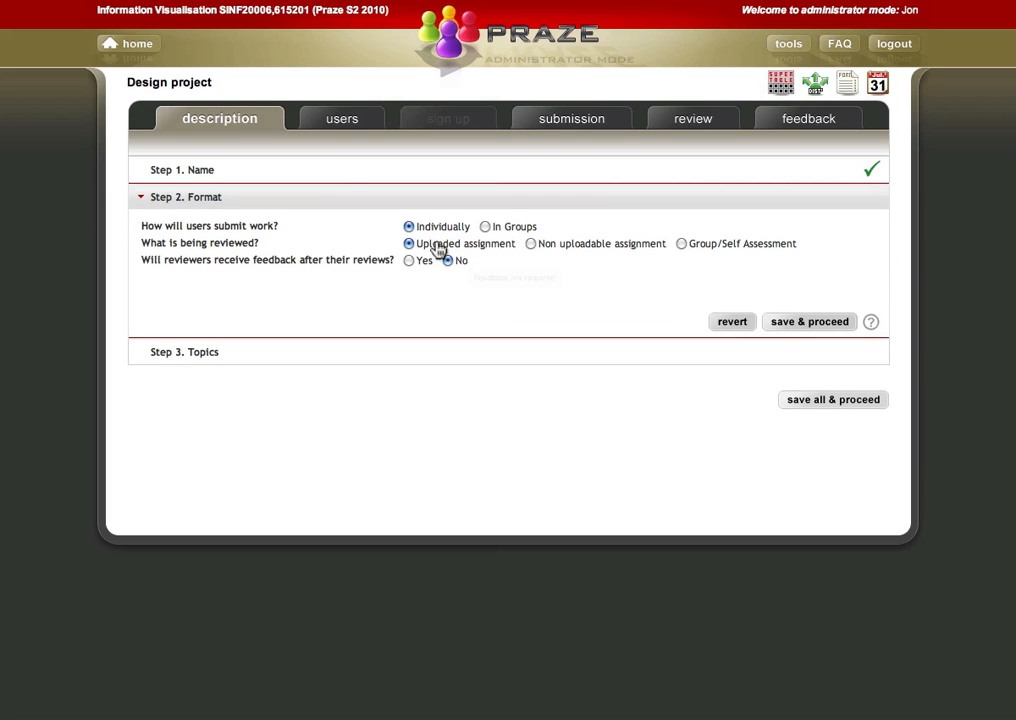
- Set the assignment format to submission in groups with feedback to reviewers, and save the whole description section
{"action": "left_click", "coordinate": [485, 227]}
{"action": "left_click", "coordinate": [409, 261]}
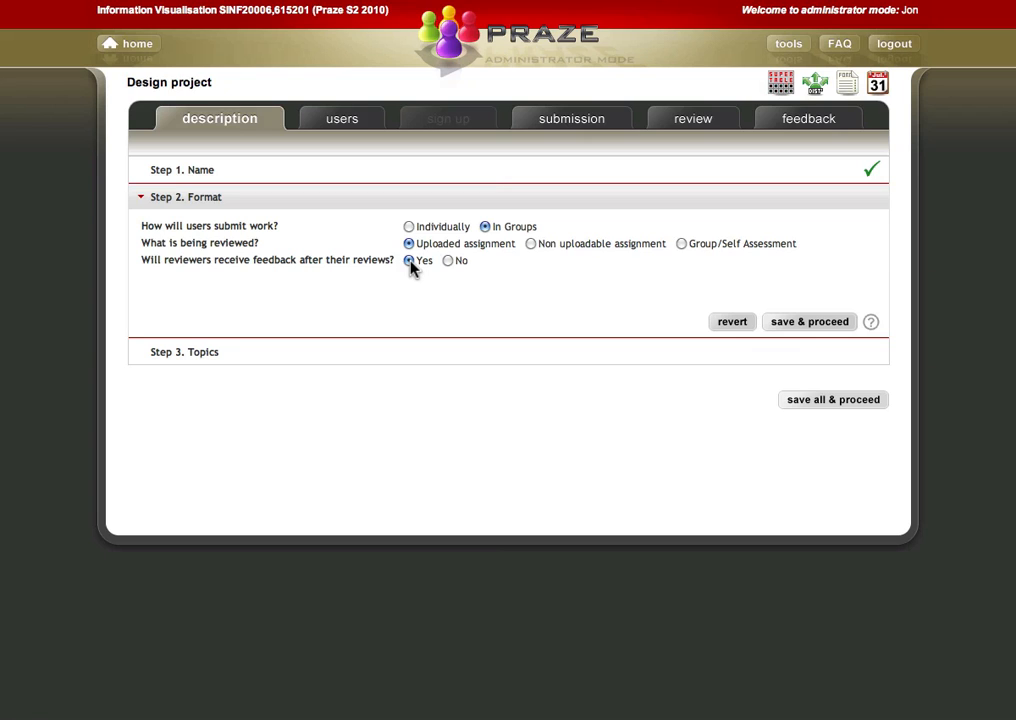
{"action": "left_click", "coordinate": [806, 322]}
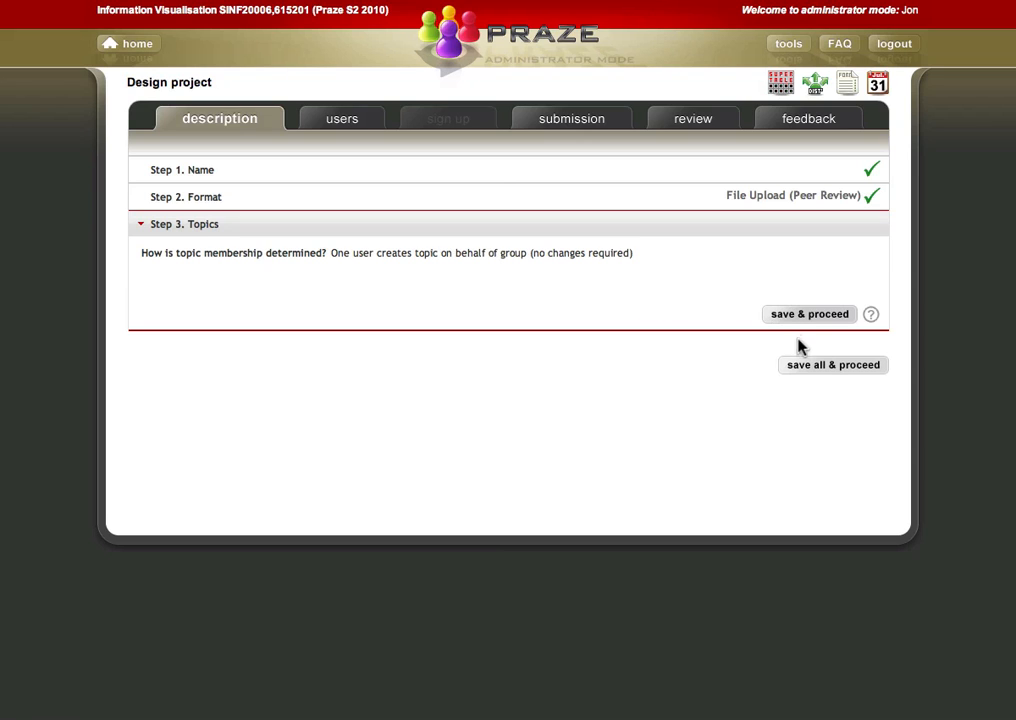
{"action": "left_click", "coordinate": [826, 366]}
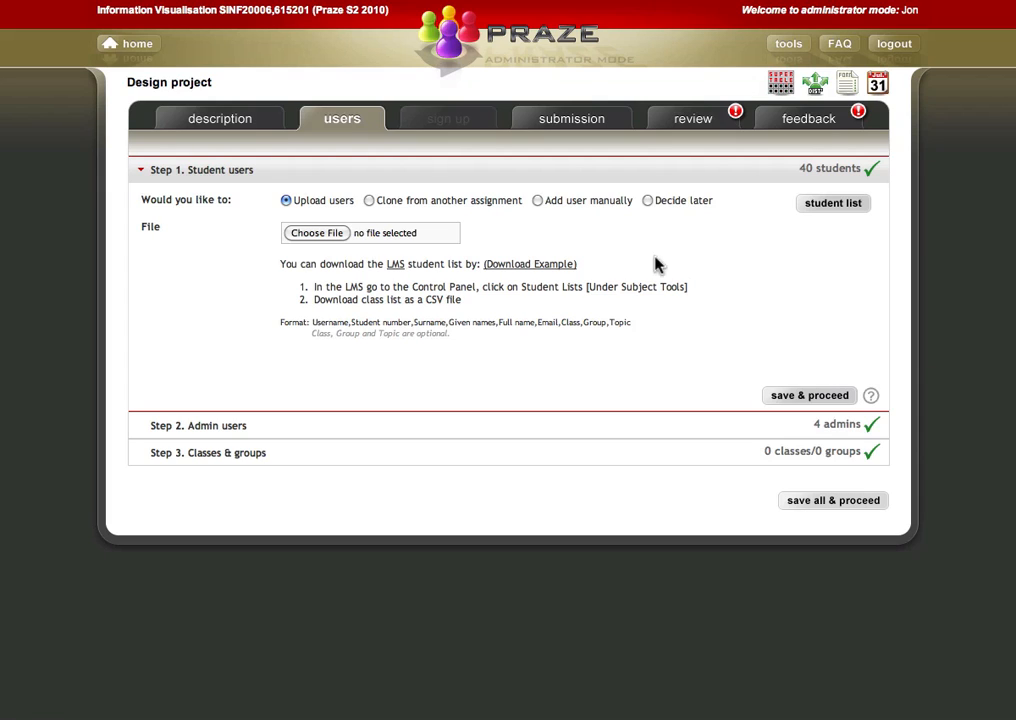
- Upload student_list_SINF20006_2010_SM2.csv as the assignment's student users
{"action": "left_click", "coordinate": [318, 233]}
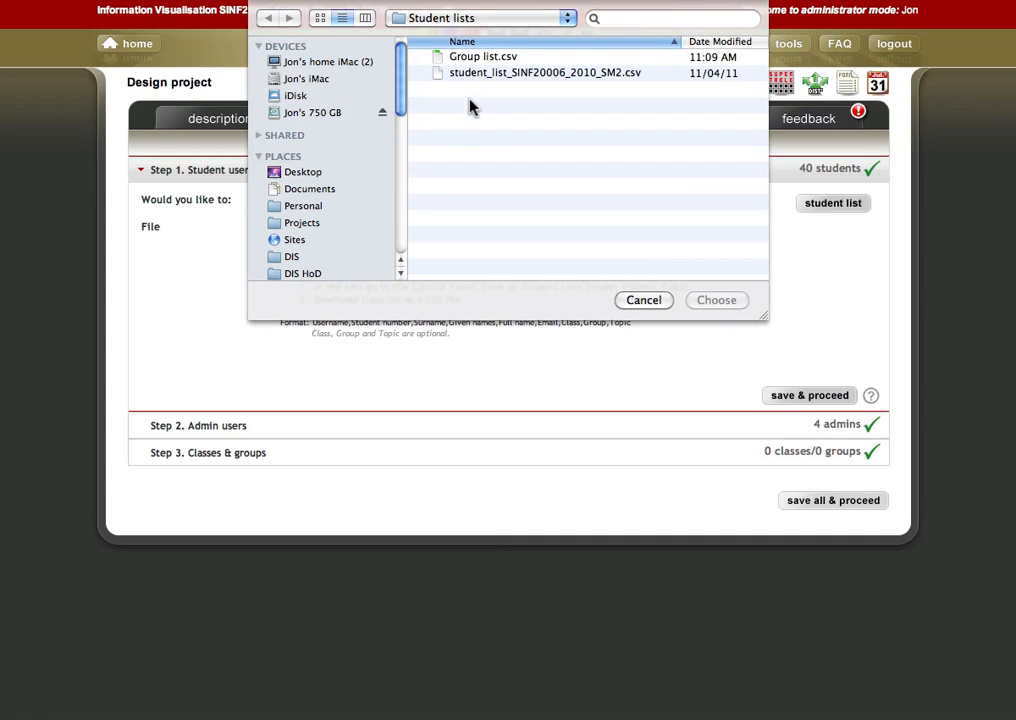
{"action": "left_click", "coordinate": [470, 76]}
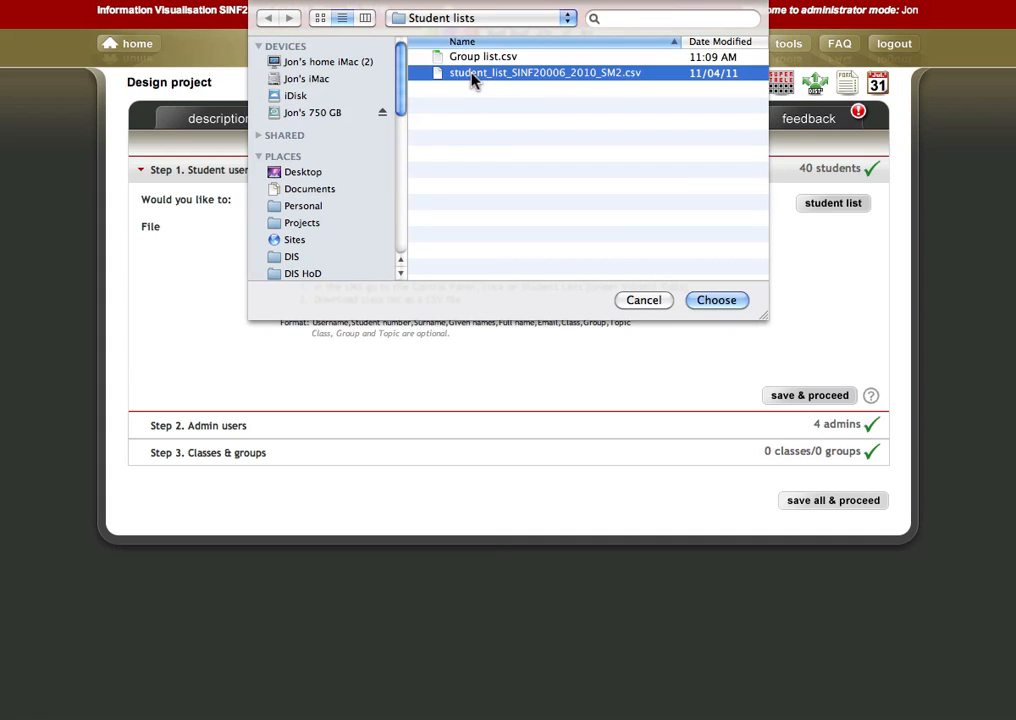
{"action": "left_click", "coordinate": [717, 301]}
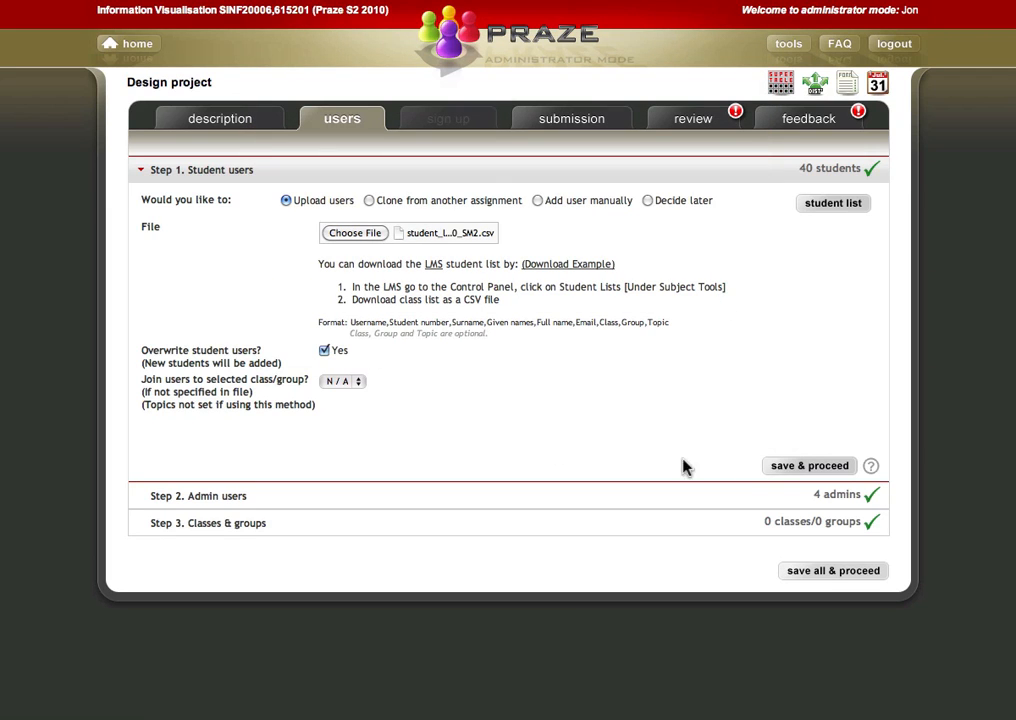
{"action": "left_click", "coordinate": [810, 468]}
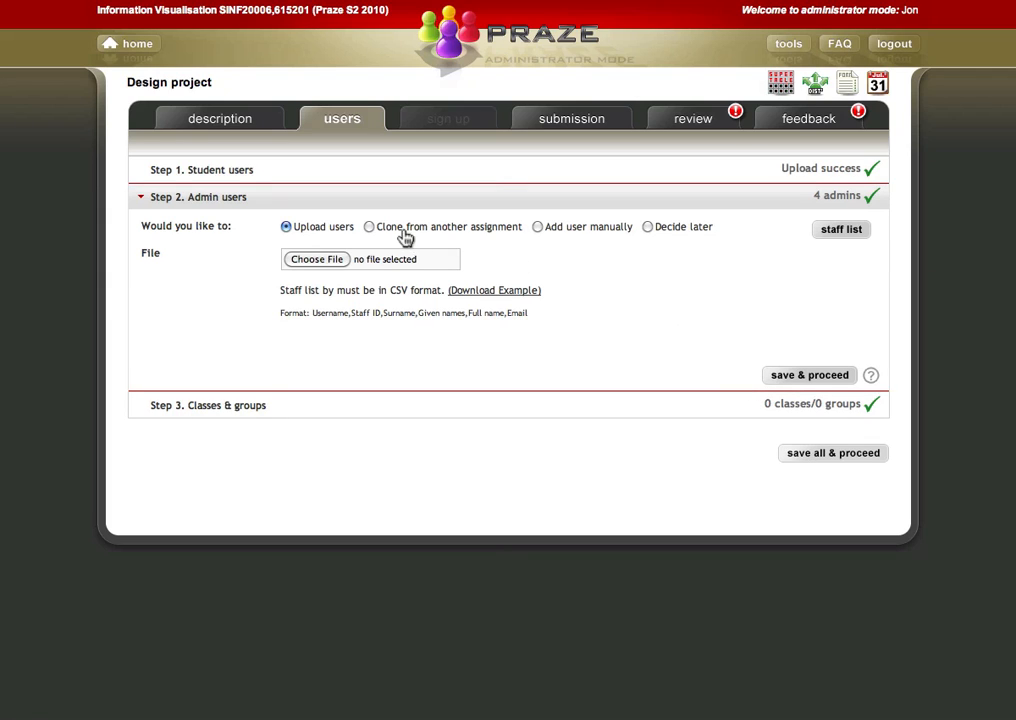
- Clone the topics and admin users from the assignment Info Vis Project 2, 2010
{"action": "left_click", "coordinate": [369, 227]}
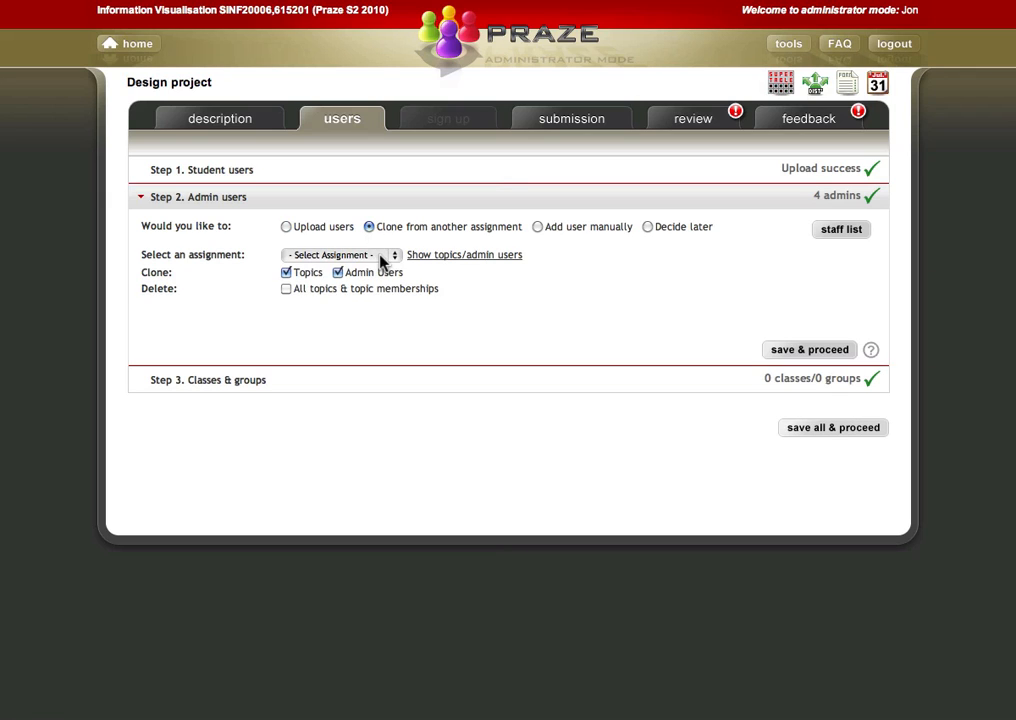
{"action": "left_click", "coordinate": [381, 258]}
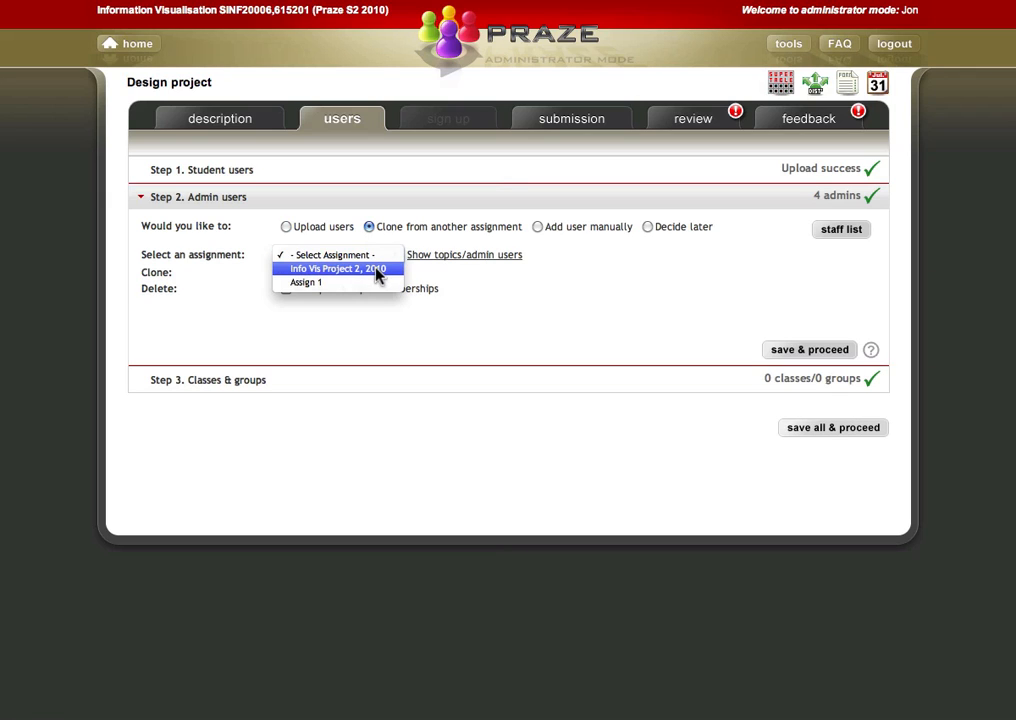
{"action": "left_click", "coordinate": [379, 269]}
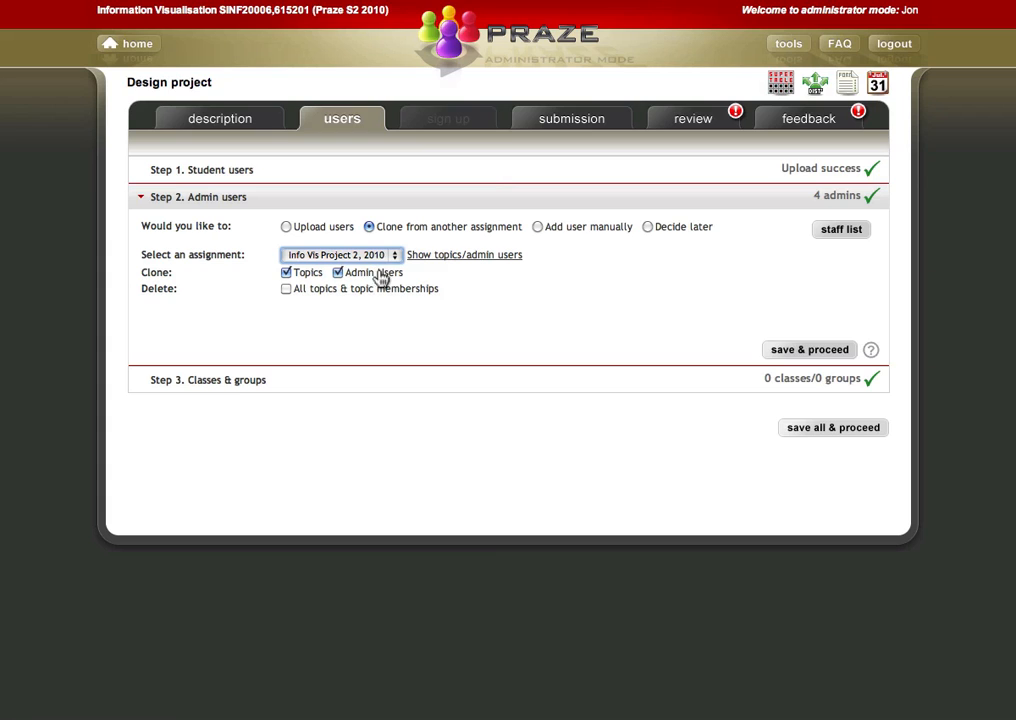
{"action": "left_click", "coordinate": [799, 351]}
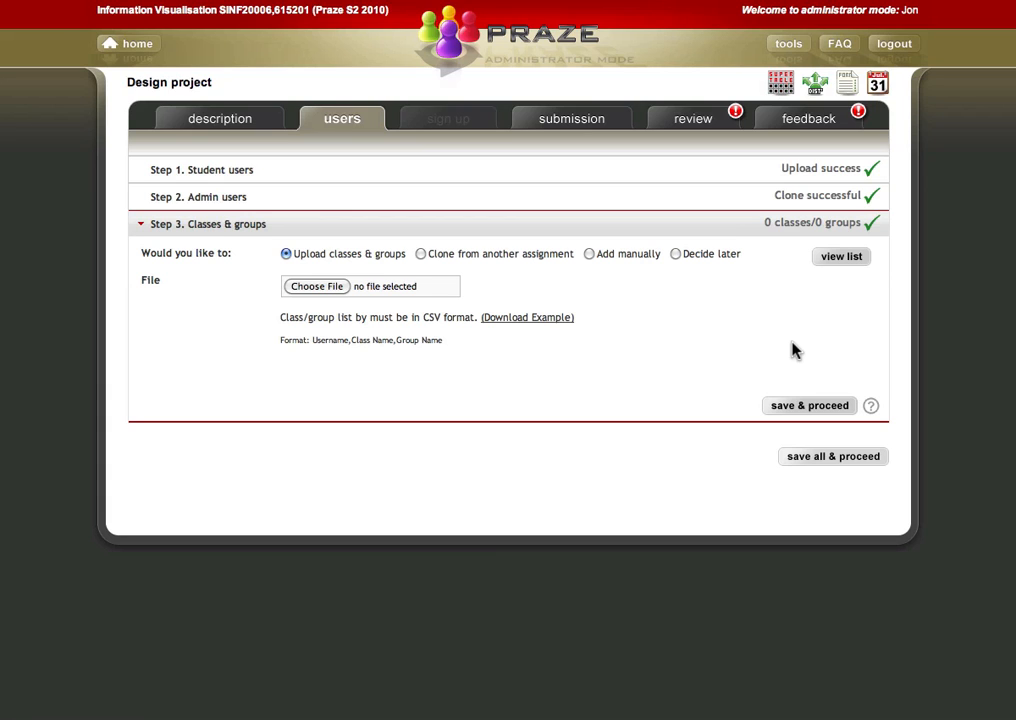
- Upload Group list.csv as the classes and groups, checking its class and group columns in the open spreadsheet before saving
{"action": "left_click", "coordinate": [325, 292]}
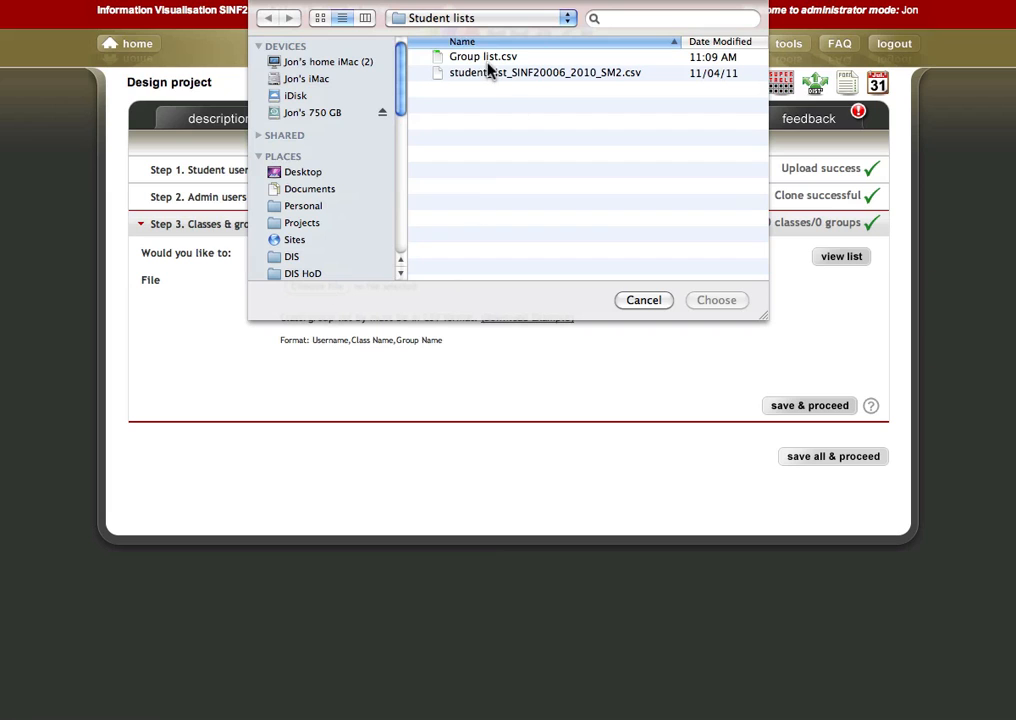
{"action": "left_click", "coordinate": [481, 60]}
{"action": "left_click", "coordinate": [730, 301]}
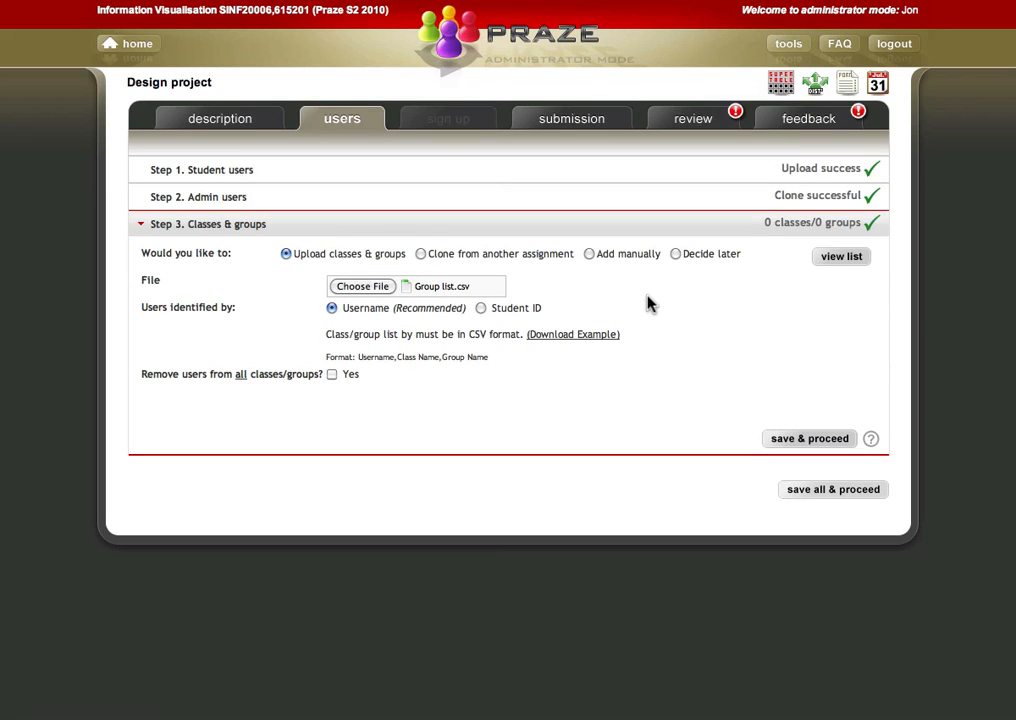
{"action": "key", "text": "super+Tab"}
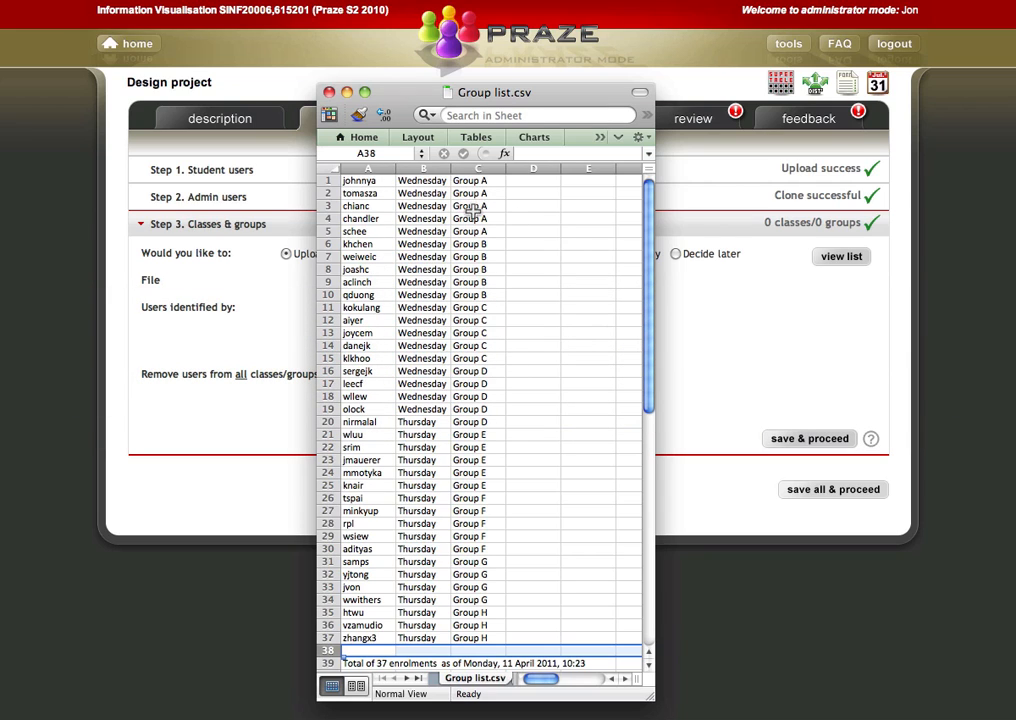
{"action": "key", "text": "super+Tab"}
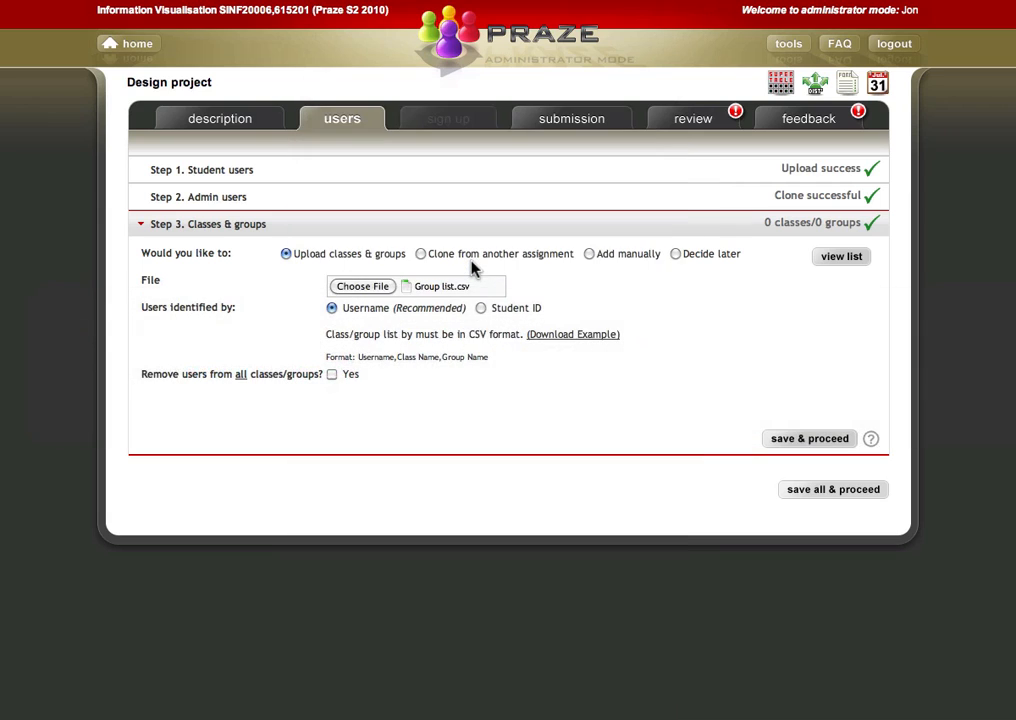
{"action": "left_click", "coordinate": [829, 441]}
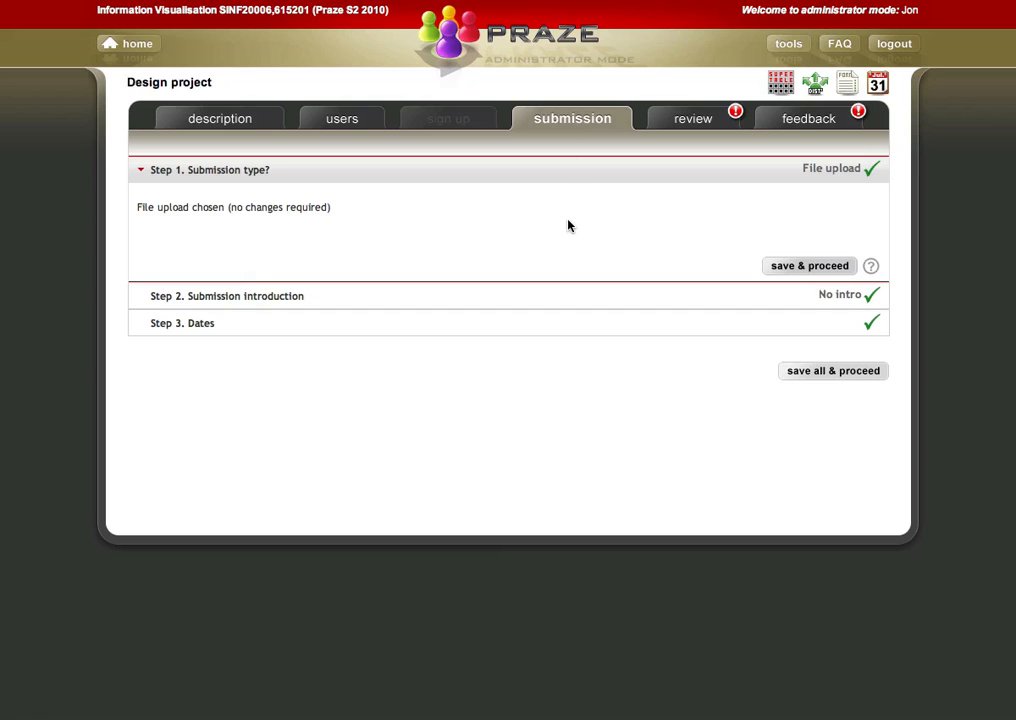
- Keep file upload as submission type, add the introductory text "Submit your work here...", and save the submission section with its dates
{"action": "left_click", "coordinate": [810, 267]}
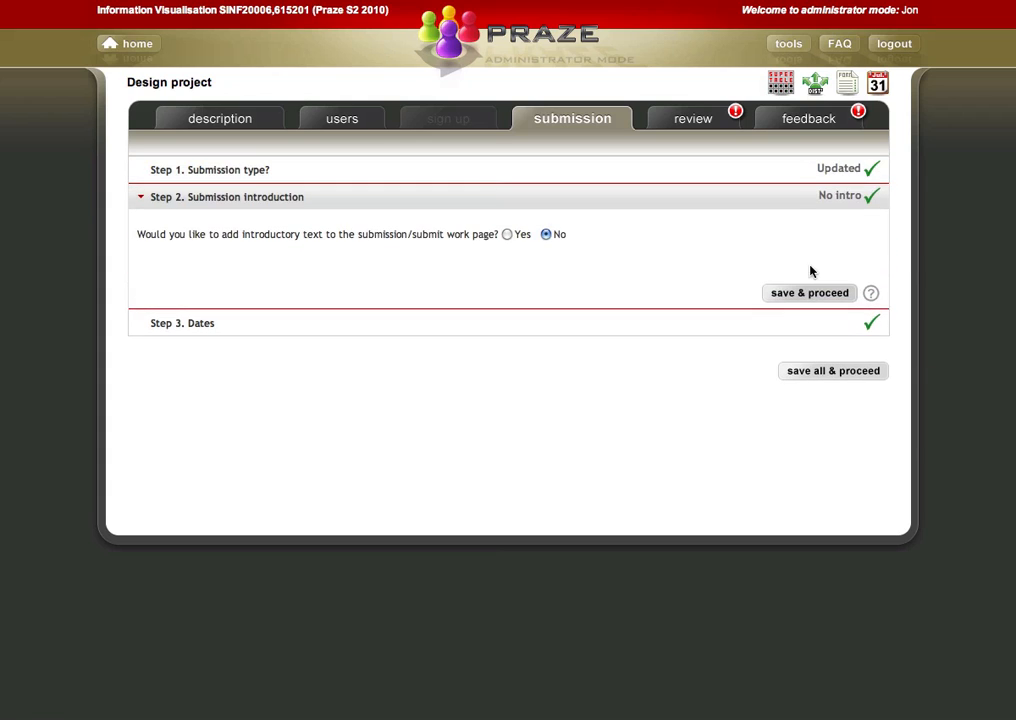
{"action": "left_click", "coordinate": [507, 234]}
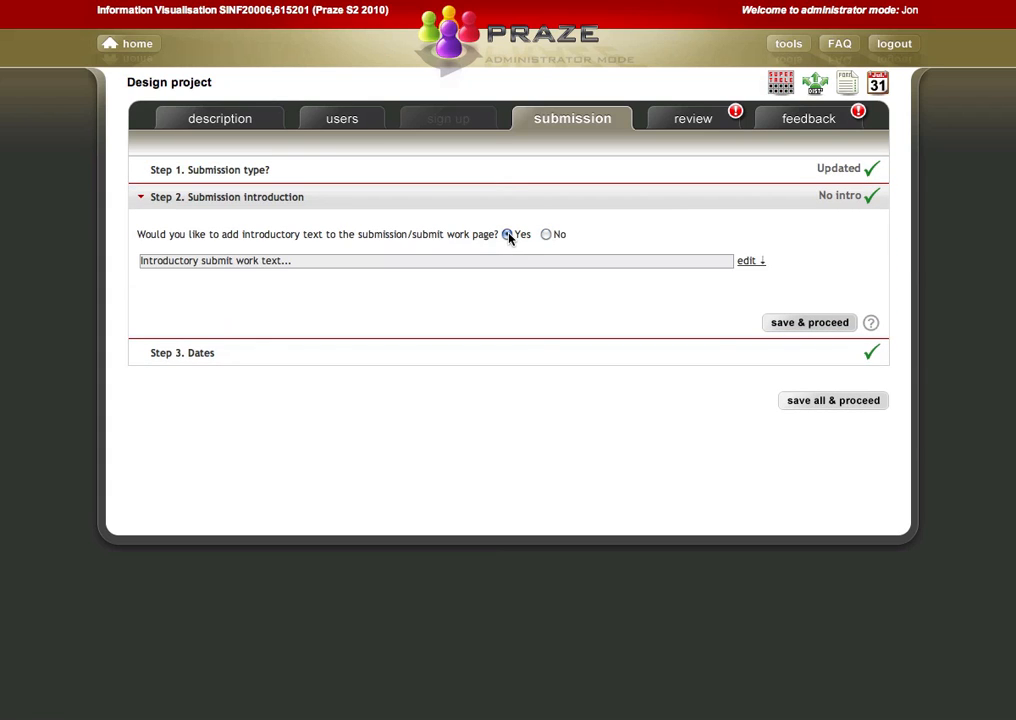
{"action": "left_click", "coordinate": [297, 263]}
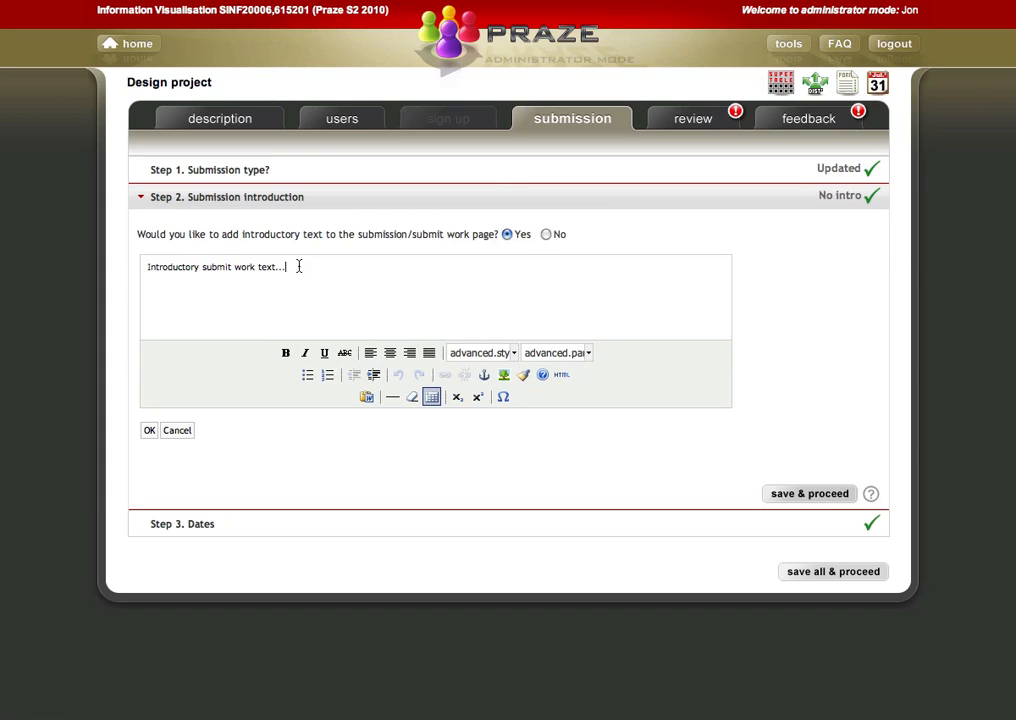
{"action": "left_click_drag", "start_coordinate": [297, 266], "coordinate": [99, 261]}
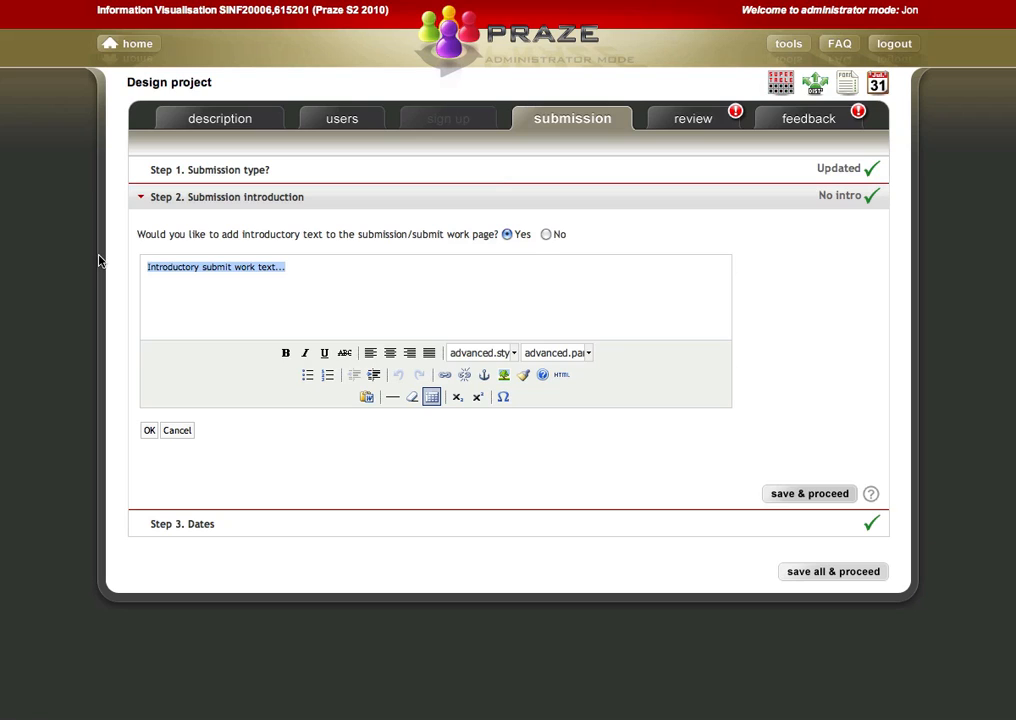
{"action": "type", "text": "Submit your"}
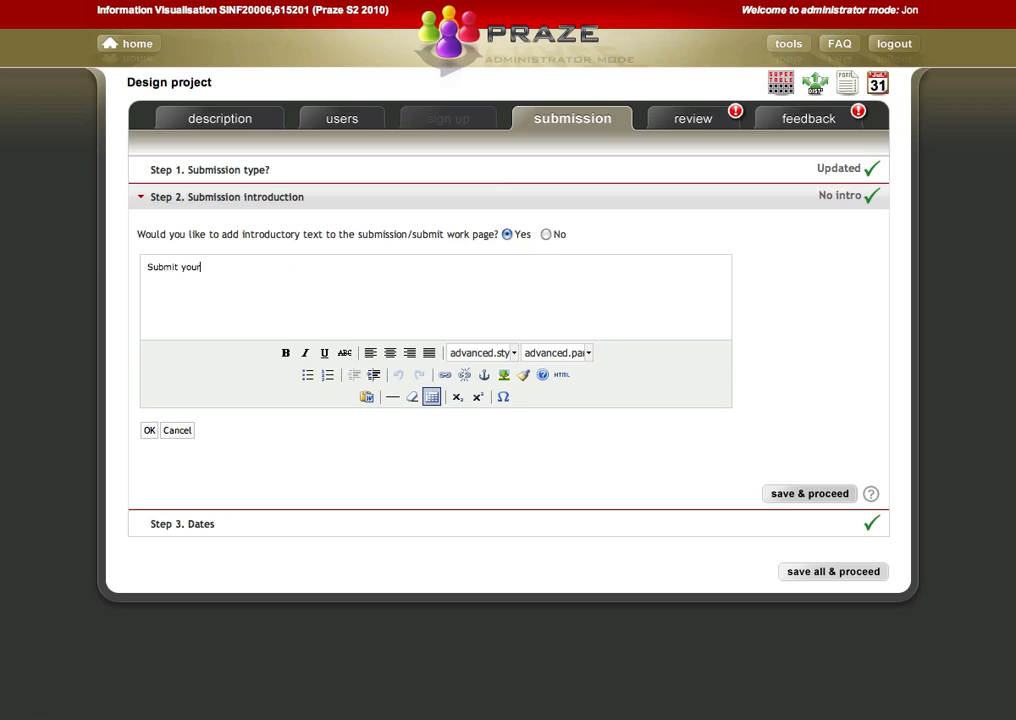
{"action": "type", "text": " work here..."}
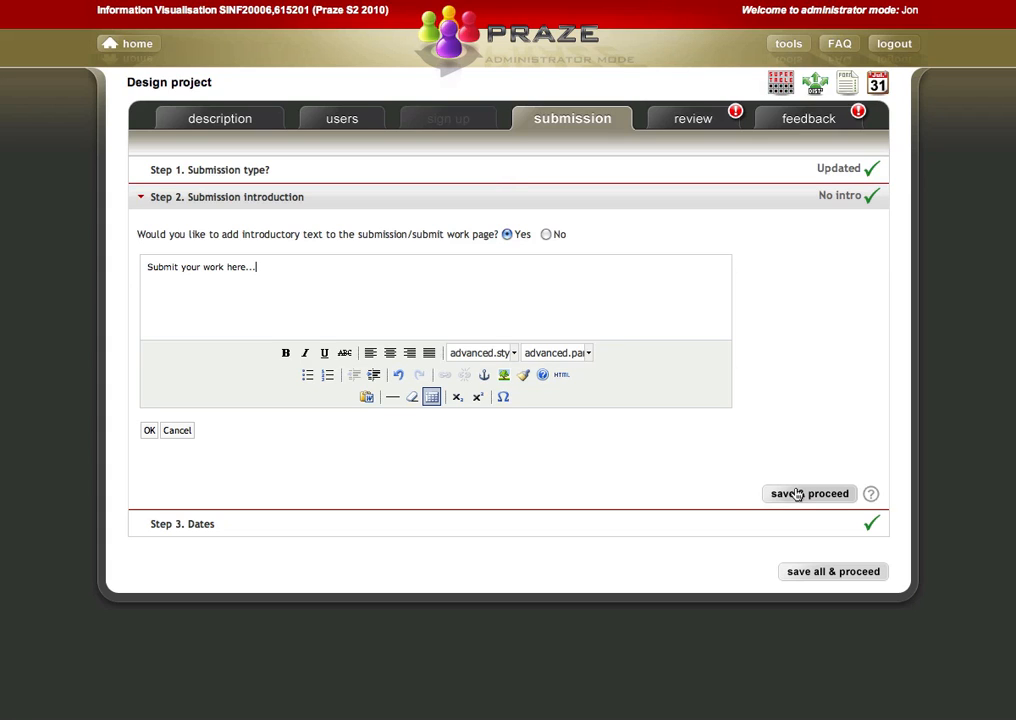
{"action": "left_click", "coordinate": [797, 494]}
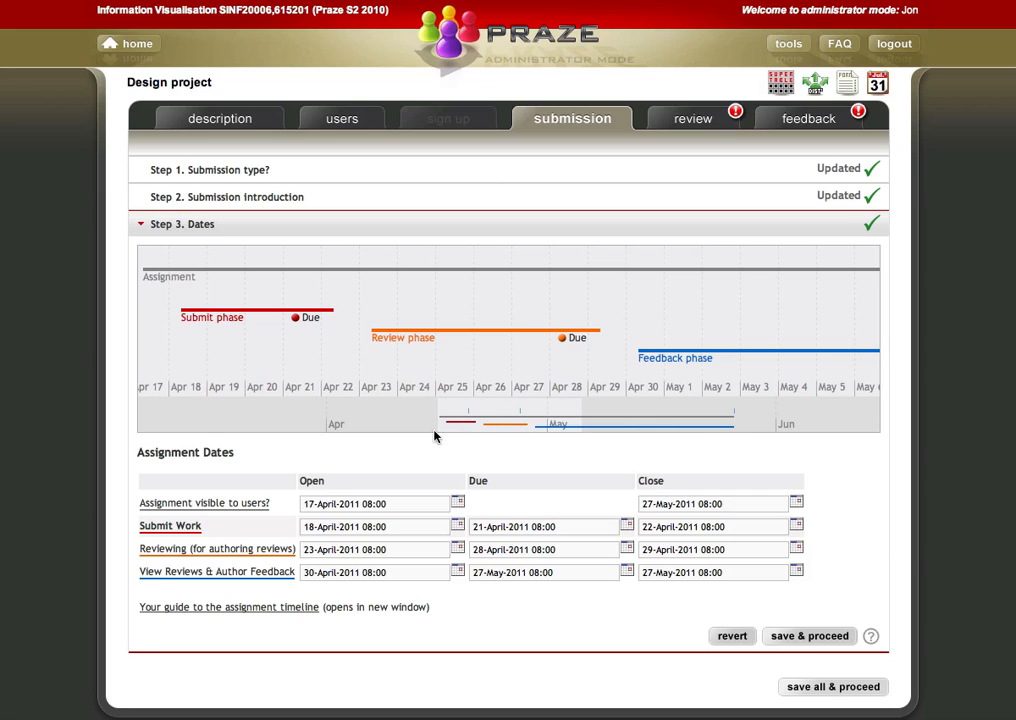
{"action": "left_click", "coordinate": [833, 688]}
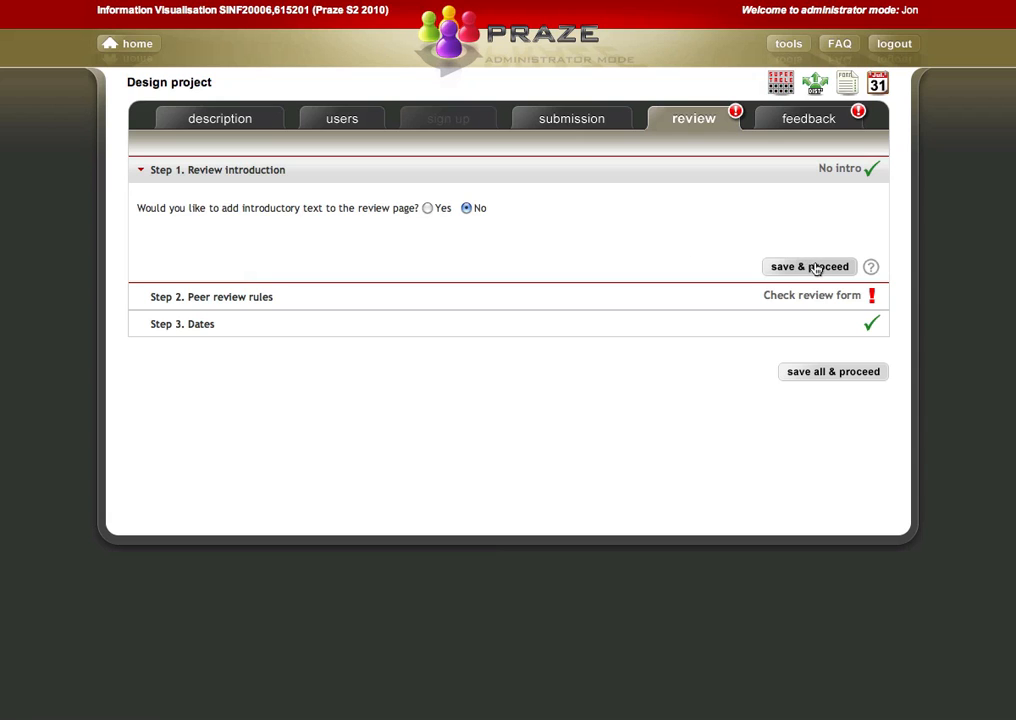
- Leave out a review introduction, and let students and staff review submissions using the Project 2 Proposal Review Form
{"action": "left_click", "coordinate": [785, 266]}
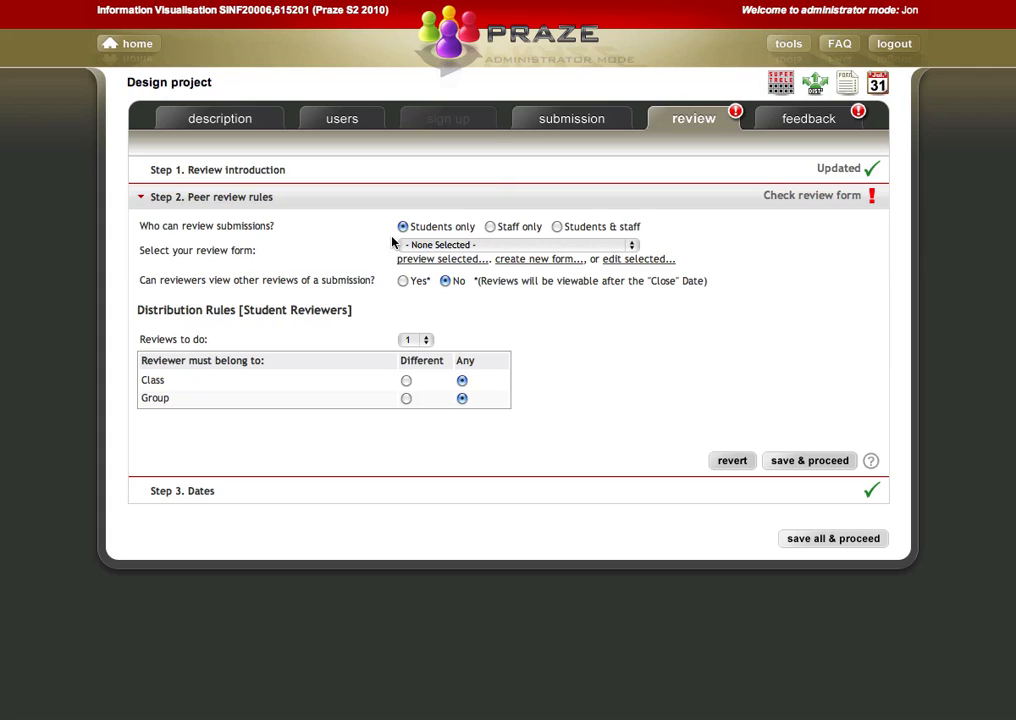
{"action": "left_click", "coordinate": [557, 227]}
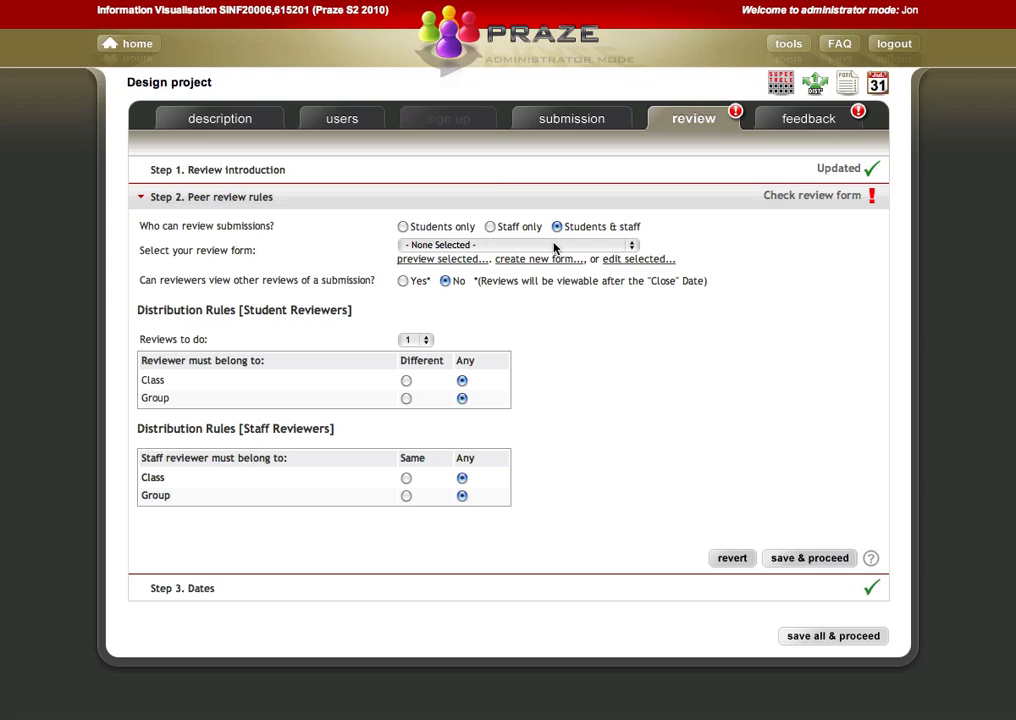
{"action": "left_click", "coordinate": [555, 247]}
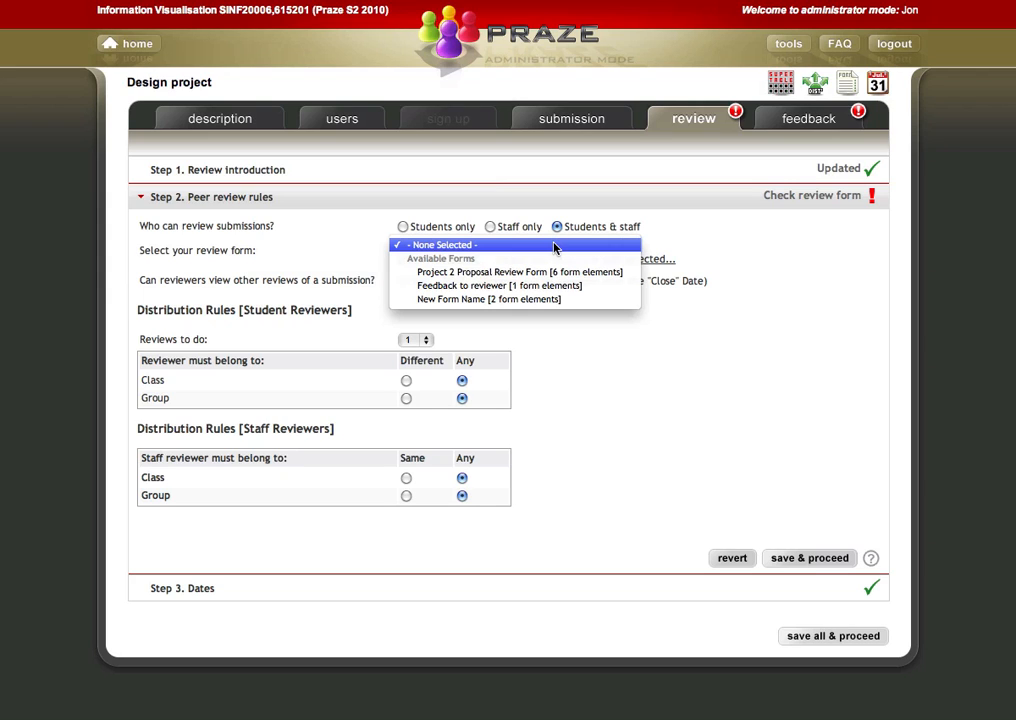
{"action": "left_click", "coordinate": [536, 272]}
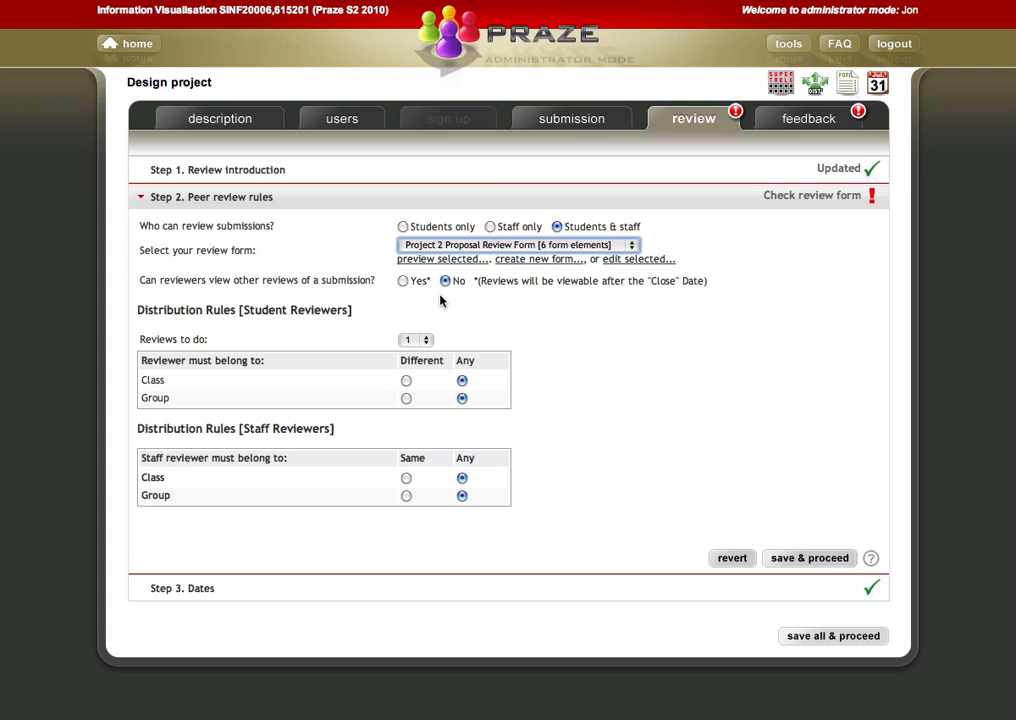
- Require 3 reviews per student with student reviewers from a different class and staff reviewers from the same class, and save the rules
{"action": "left_click", "coordinate": [427, 342]}
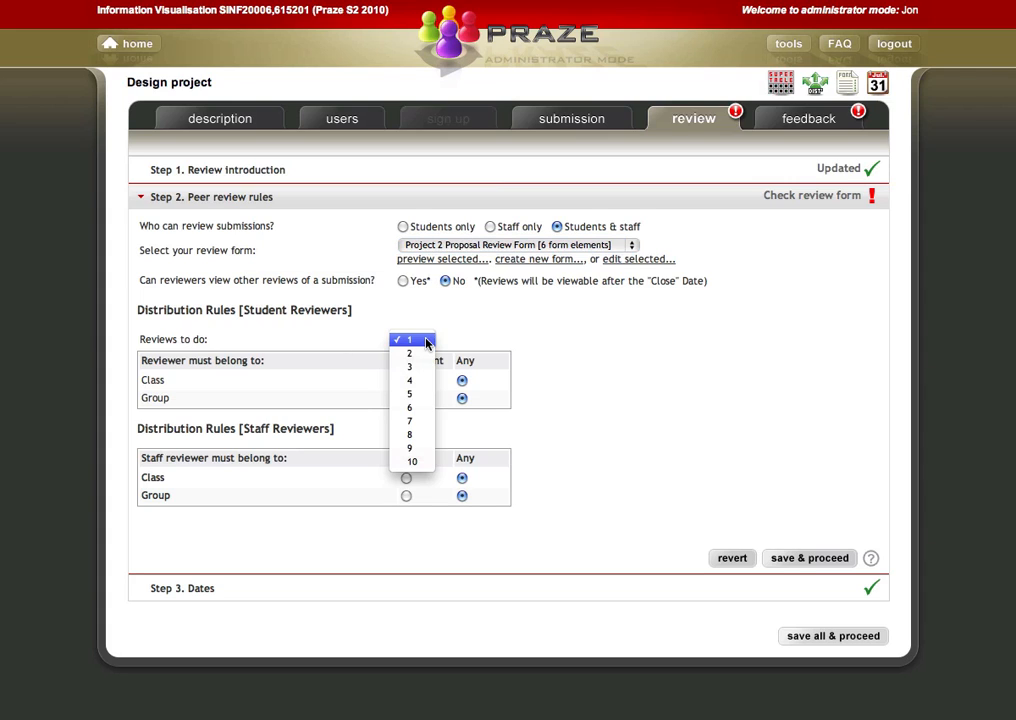
{"action": "left_click", "coordinate": [421, 369]}
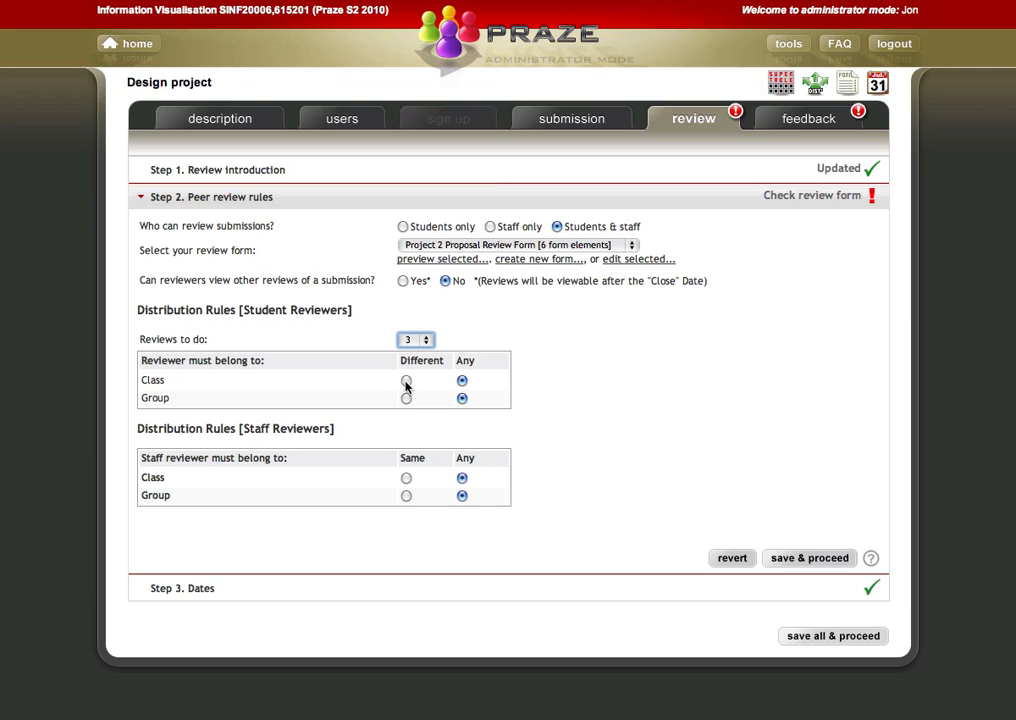
{"action": "left_click", "coordinate": [406, 381]}
{"action": "left_click", "coordinate": [406, 478]}
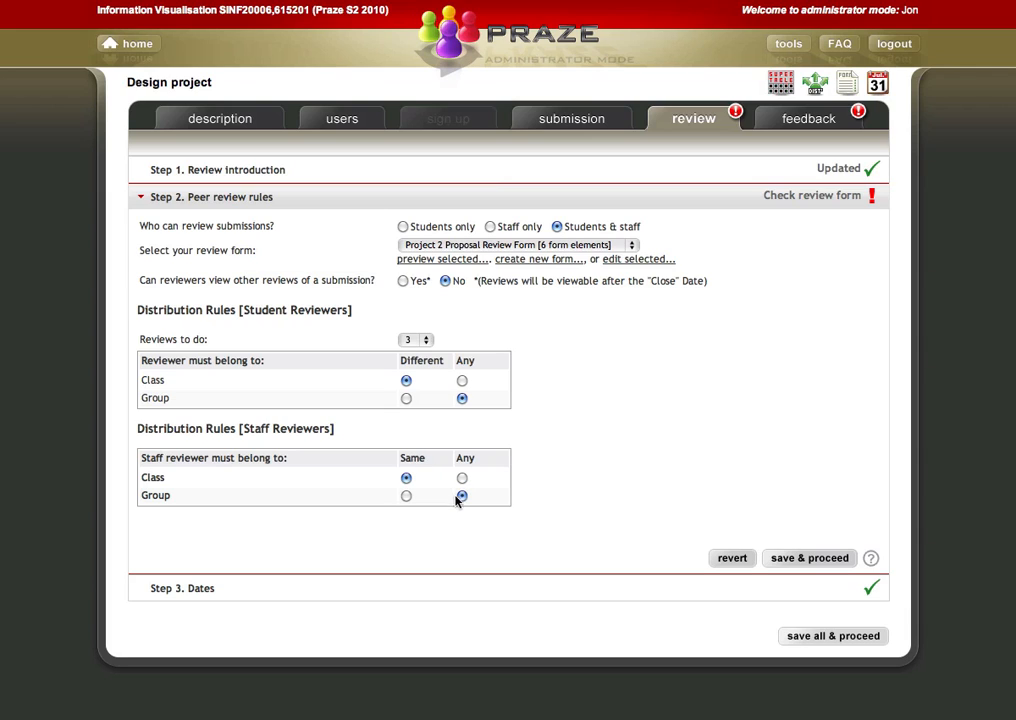
{"action": "left_click", "coordinate": [822, 560]}
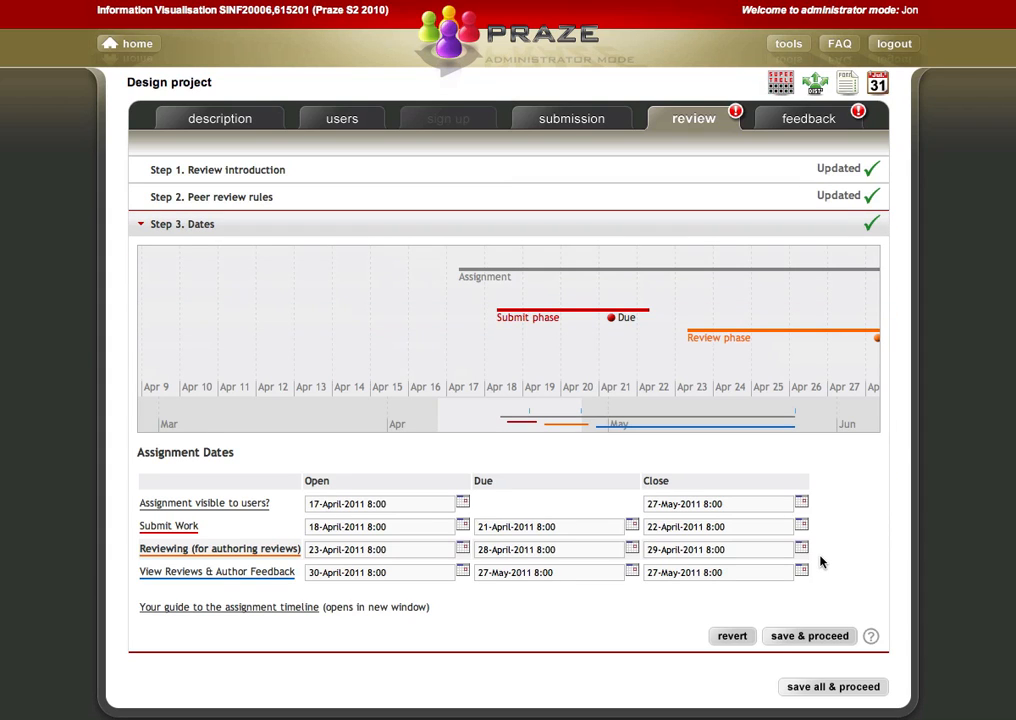
- Save the review section, choose "Feedback to reviewer" as the feedback form without an introduction, and save the feedback section with its dates
{"action": "left_click", "coordinate": [840, 687]}
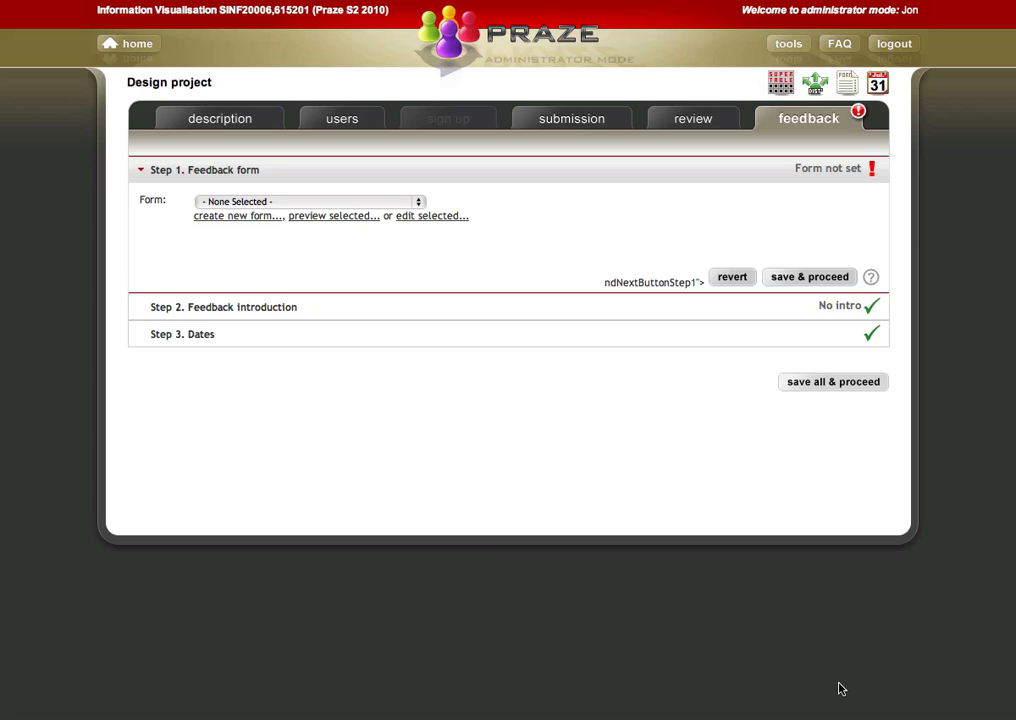
{"action": "left_click", "coordinate": [388, 203]}
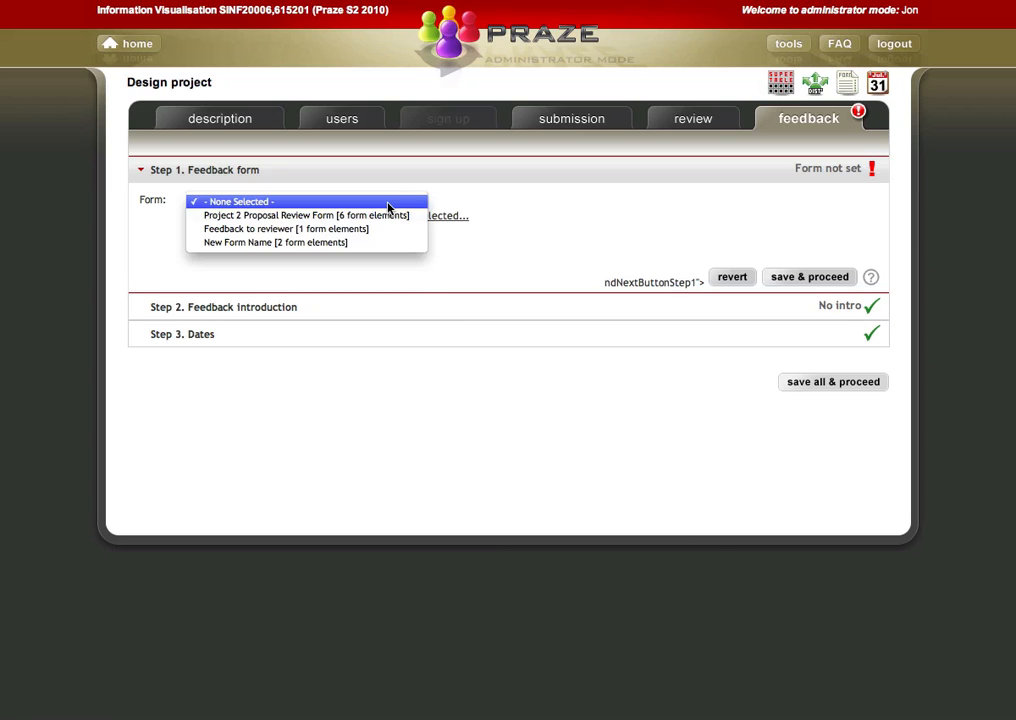
{"action": "left_click", "coordinate": [336, 235]}
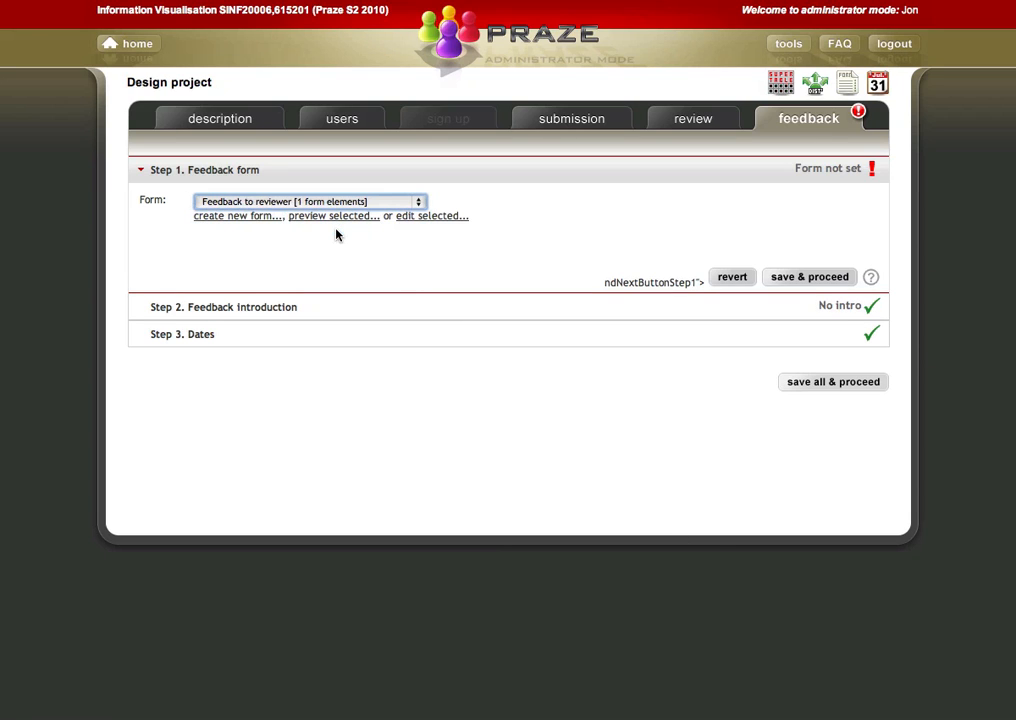
{"action": "left_click", "coordinate": [813, 276]}
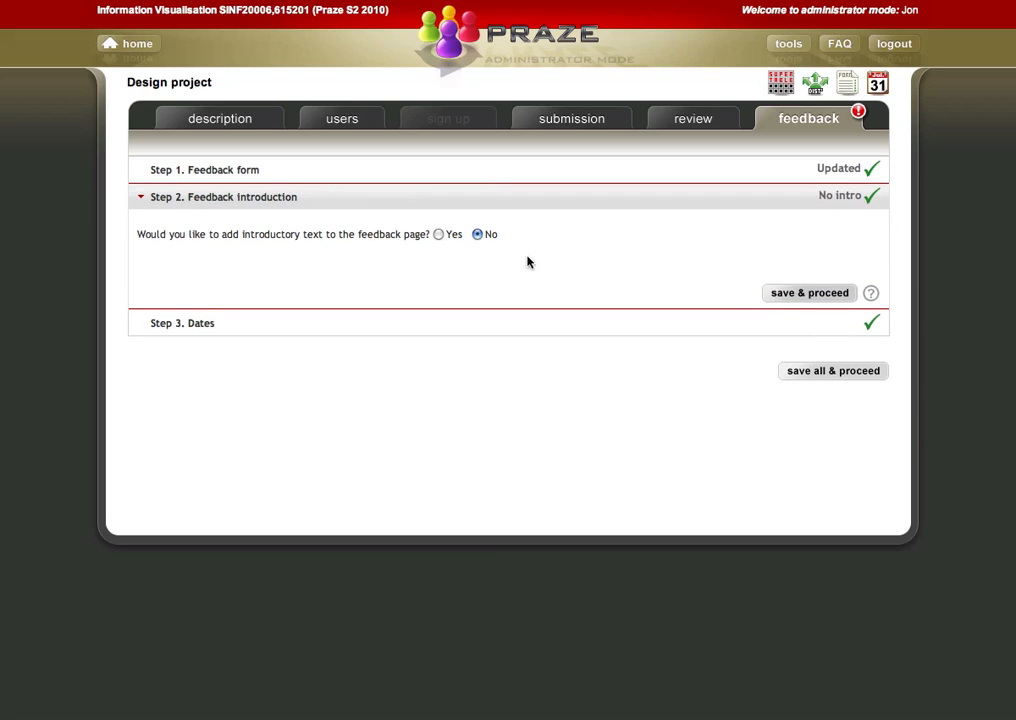
{"action": "left_click", "coordinate": [813, 293]}
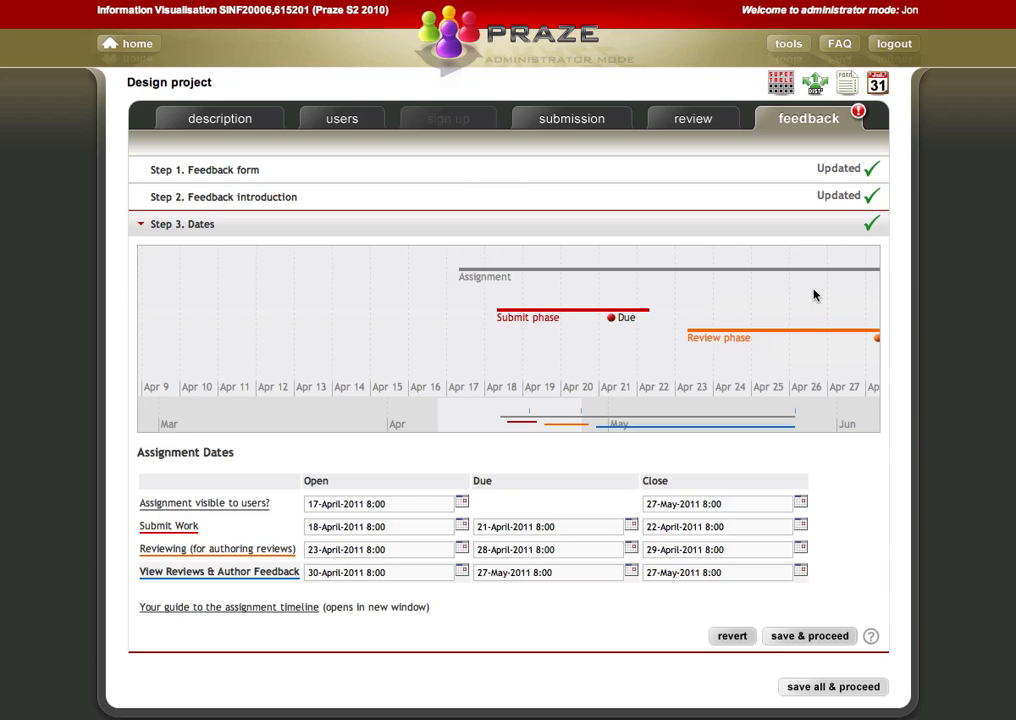
{"action": "left_click", "coordinate": [836, 688]}
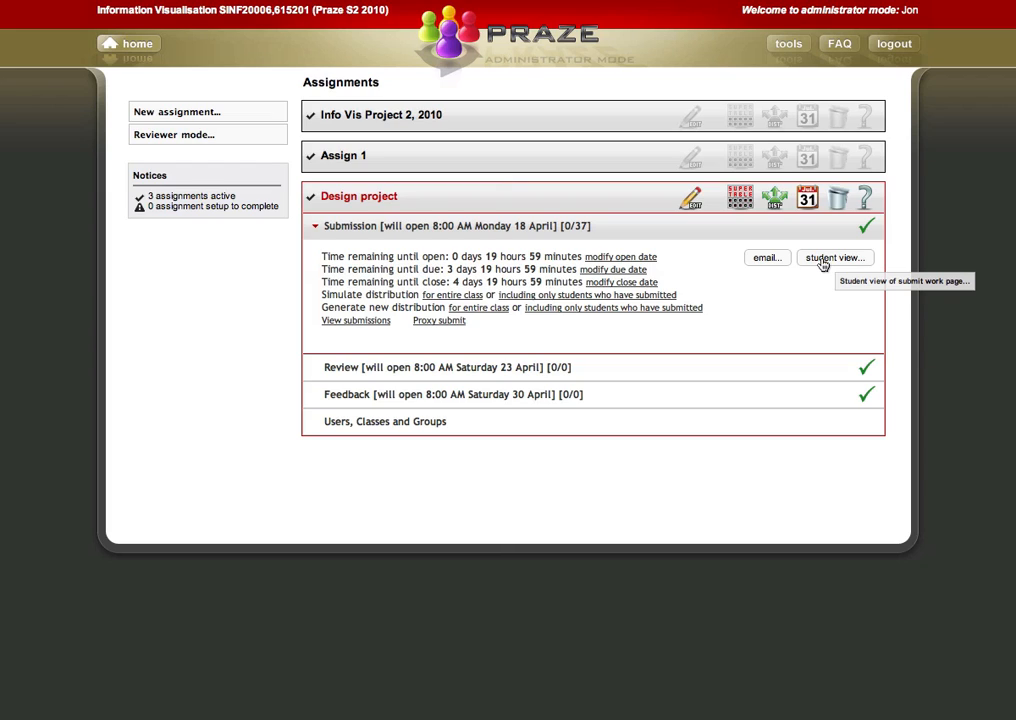
- Look through the Review, Feedback, and Users, Classes and Groups sections of the Design project assignment
{"action": "left_click", "coordinate": [349, 370]}
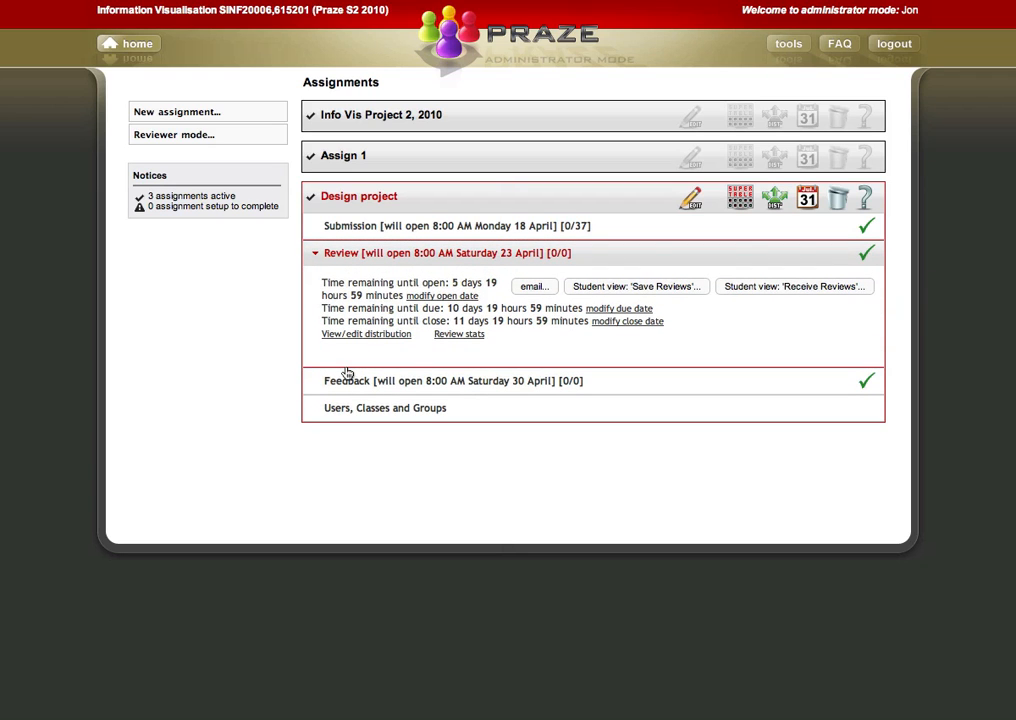
{"action": "left_click", "coordinate": [347, 383]}
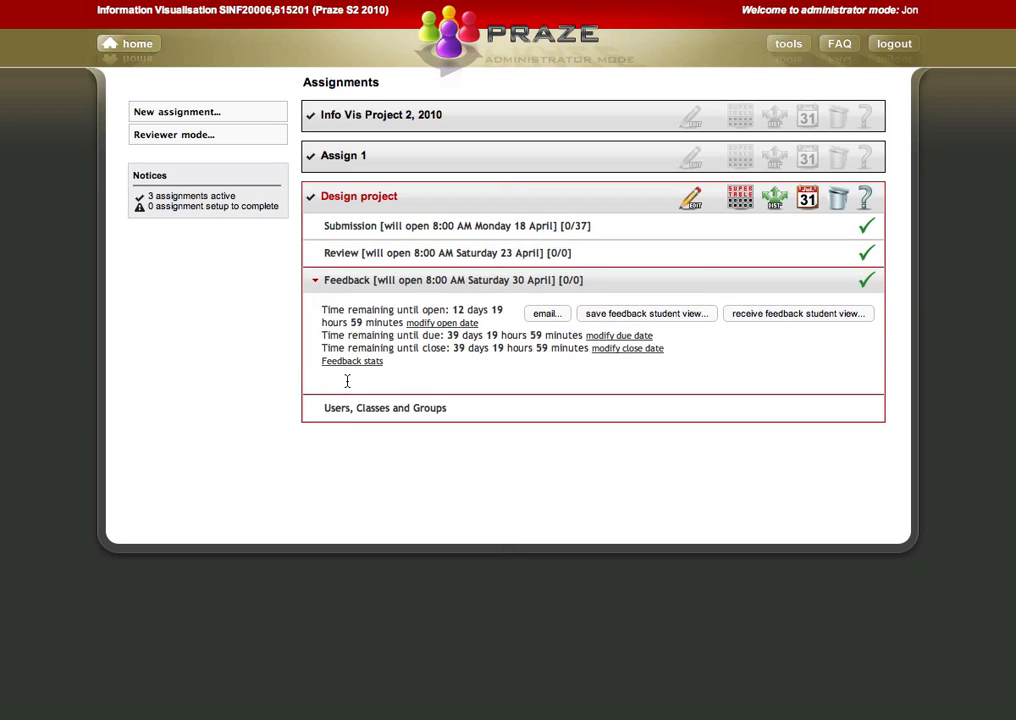
{"action": "left_click", "coordinate": [346, 416]}
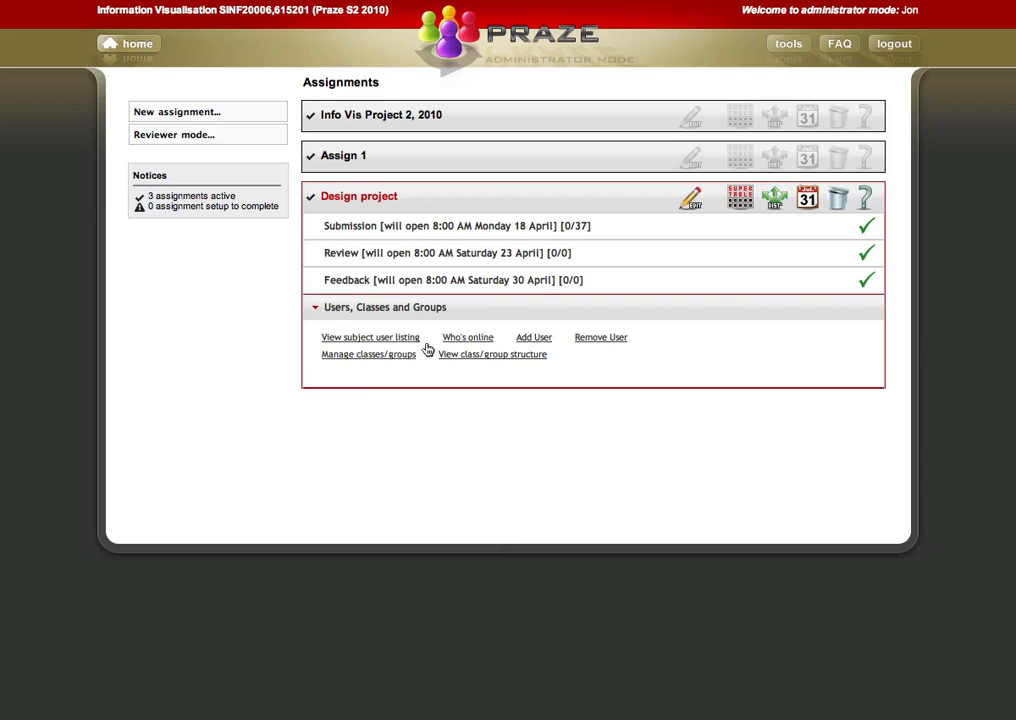